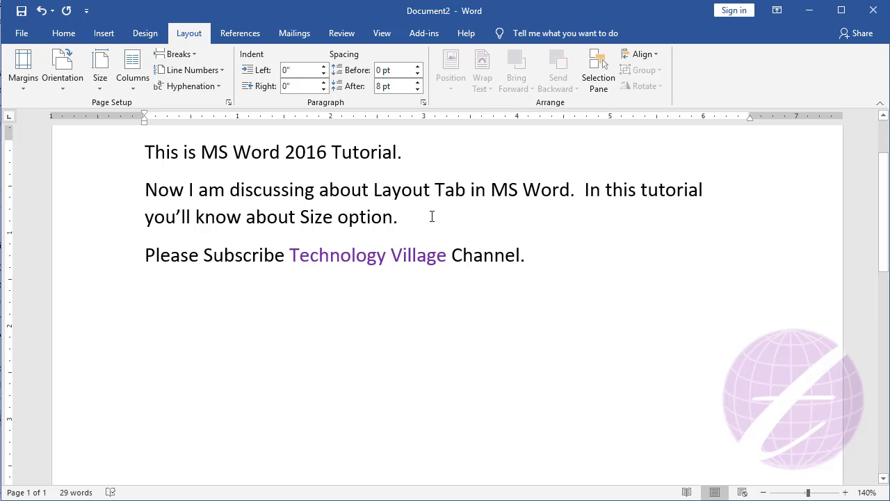
Open the Layout > Size list of paper presets, with Letter 8.5" x 11" current
scroll(199, 271, up, 3)
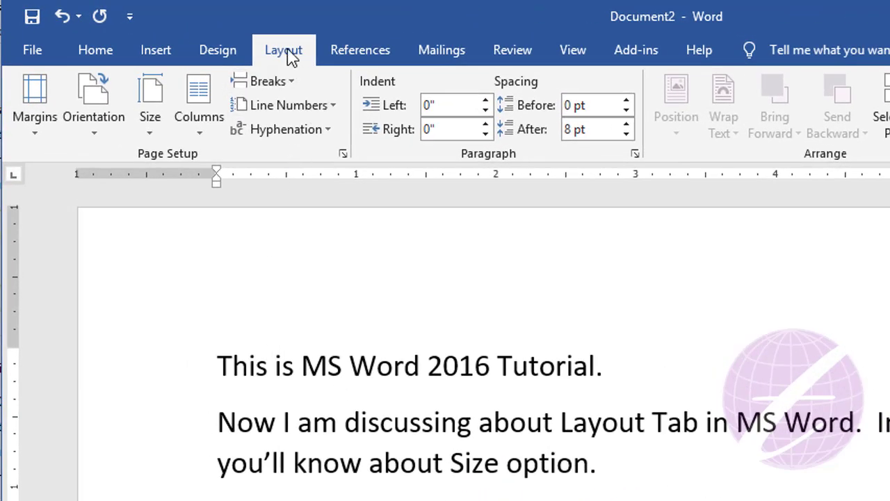
click(151, 134)
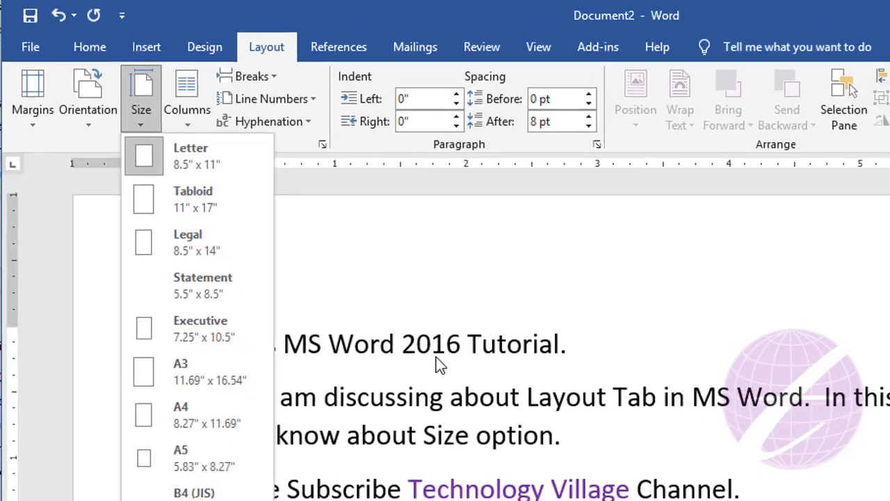
Close the size list and zoom Adobe Reader's PDF out to 50% to show a whole page
click(438, 361)
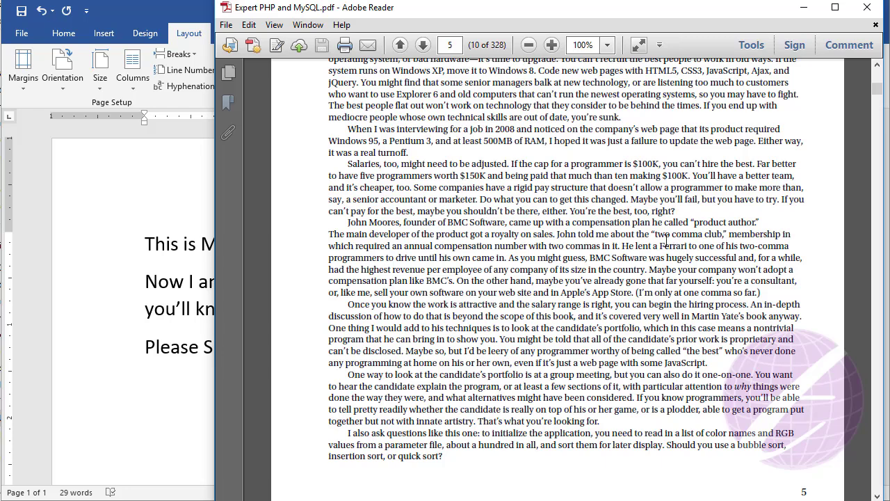
scroll(667, 299, up, 3)
scroll(666, 297, up, 1)
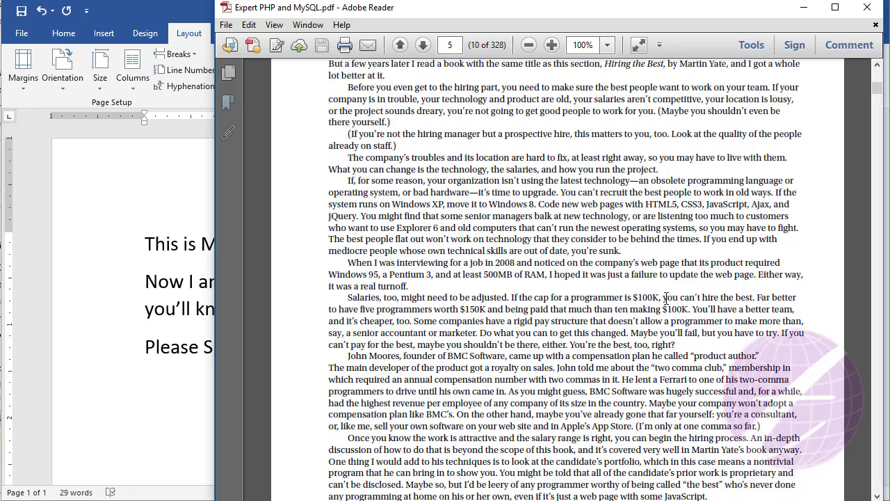
scroll(666, 298, up, 1)
scroll(666, 298, up, 1)
scroll(666, 298, up, 1)
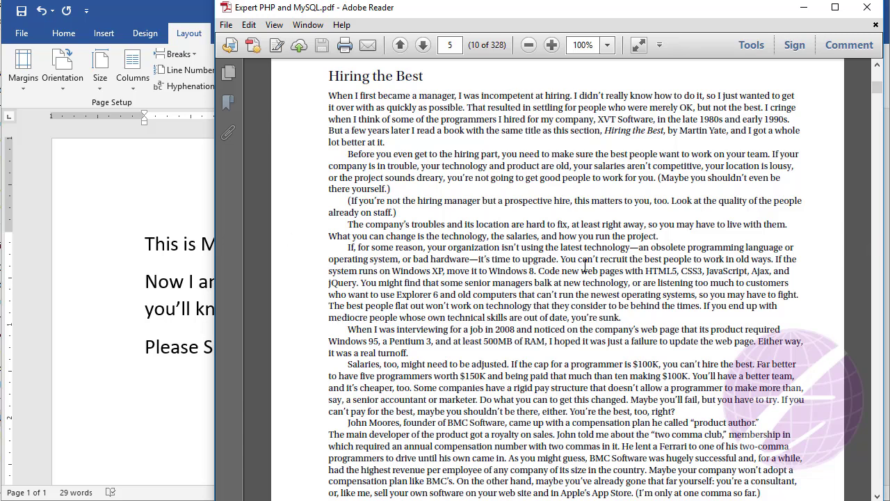
click(528, 44)
click(528, 44)
click(528, 44)
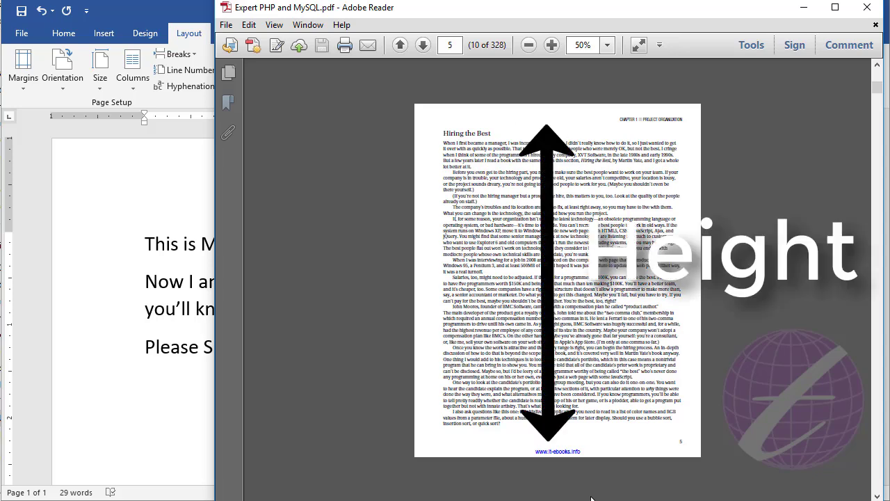
Return to Word and reopen the Size presets, Letter through B5 (JIS)
click(178, 73)
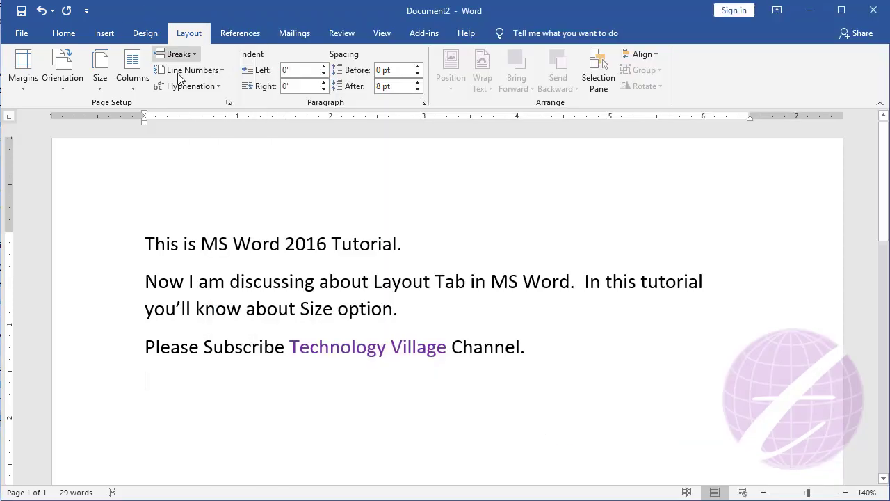
click(100, 85)
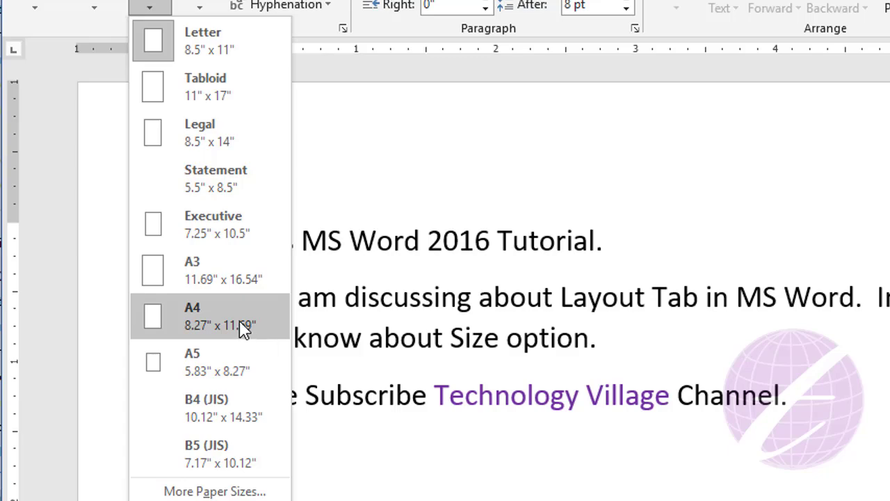
Apply A4 paper size, then change the page to Legal, 8.5" x 14"
click(206, 315)
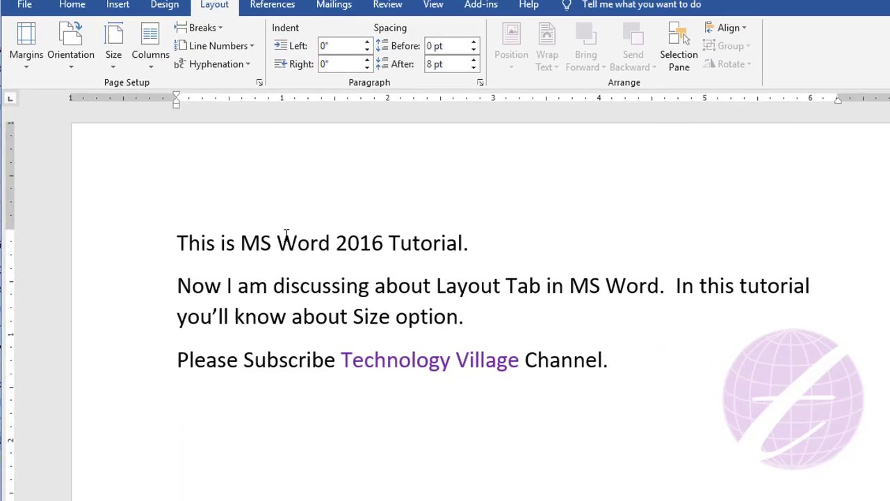
scroll(427, 328, down, 10)
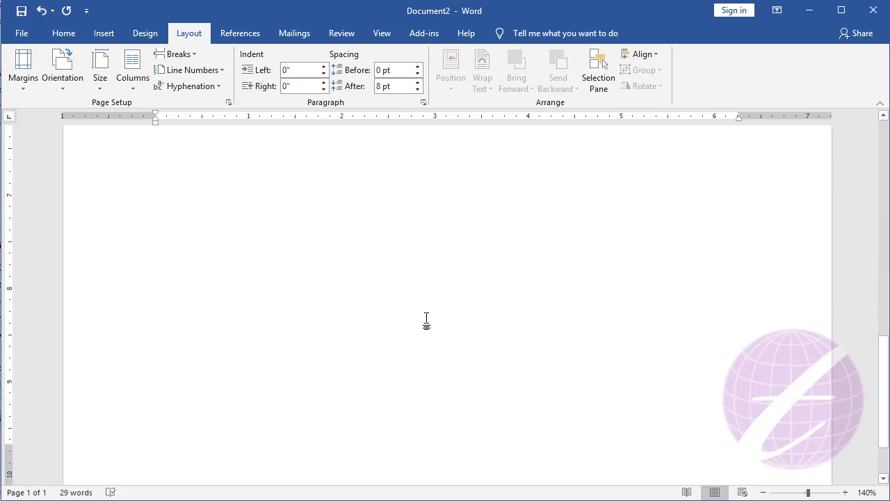
scroll(424, 328, up, 10)
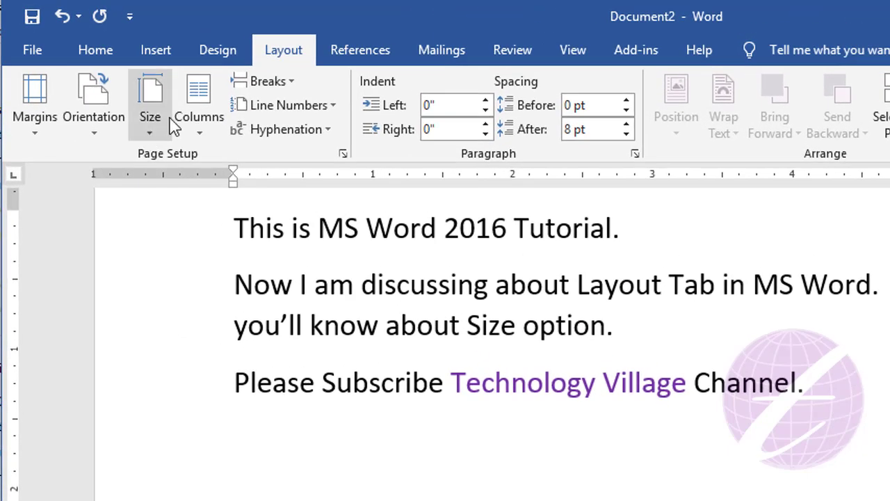
click(145, 117)
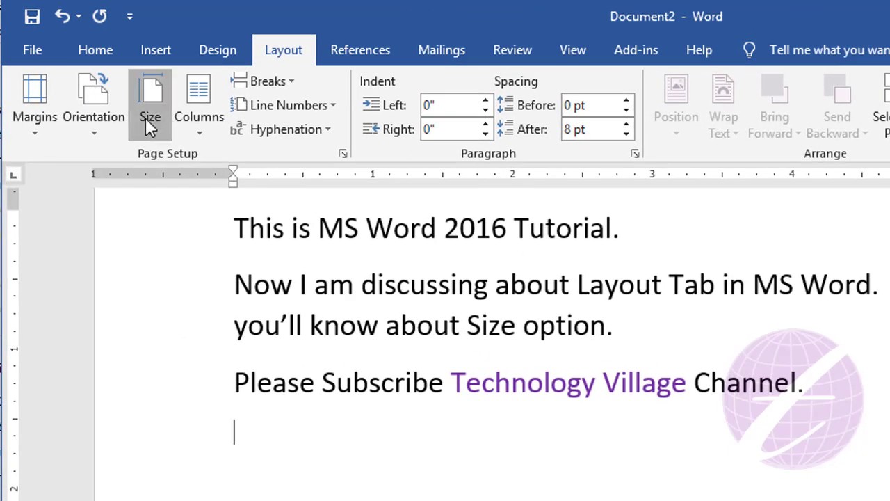
click(207, 254)
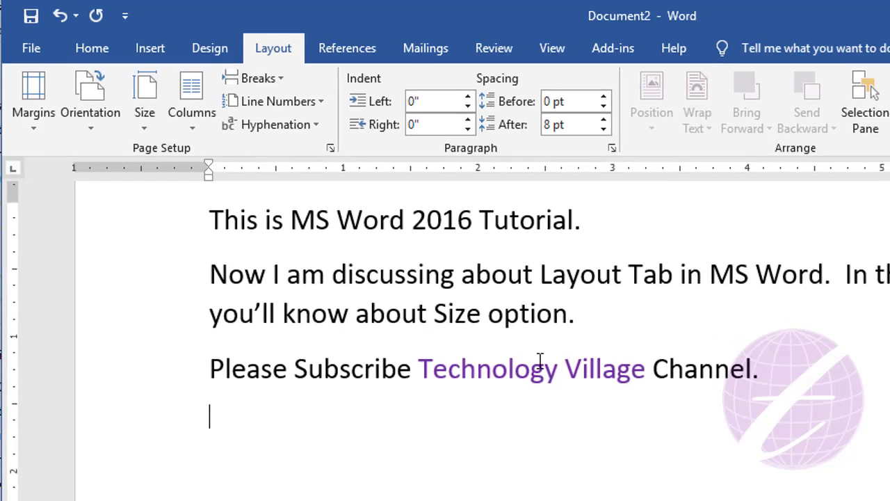
Zoom the document out to 30% to see the whole page
click(764, 492)
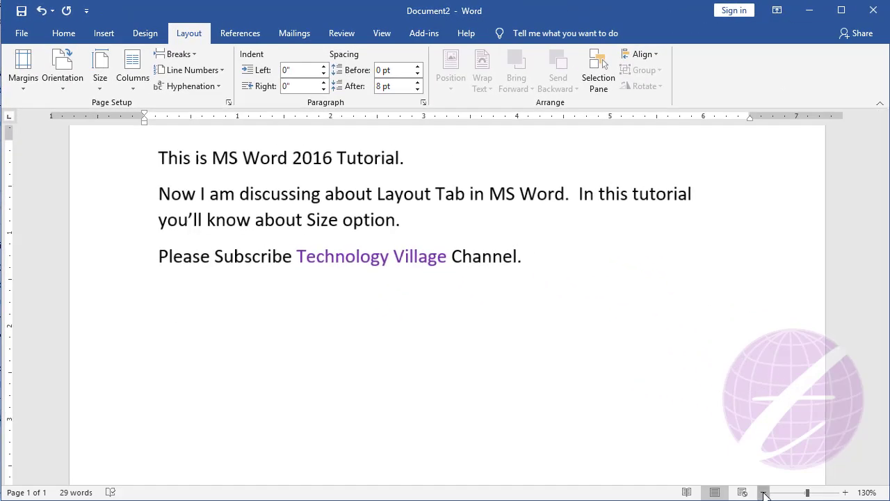
click(763, 493)
click(764, 493)
click(763, 492)
click(763, 492)
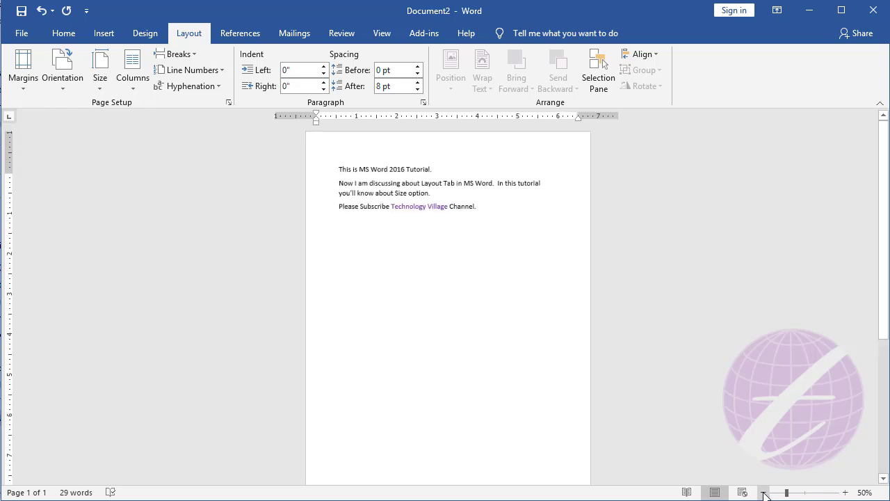
click(764, 492)
click(764, 492)
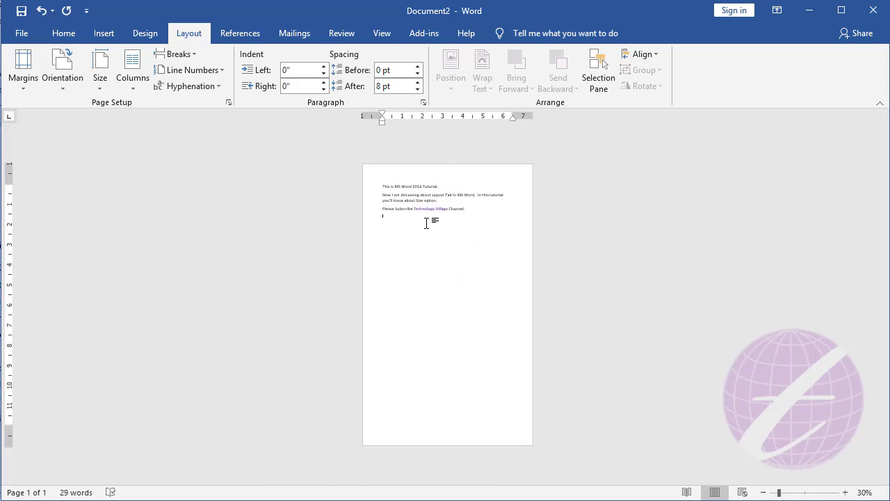
Undo, set the page back to Letter size, and reopen the Size presets
key(ctrl+z)
click(98, 86)
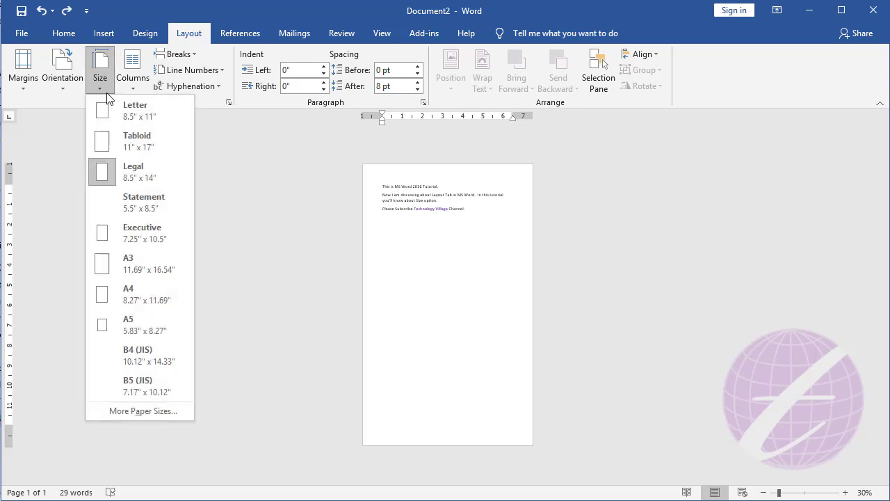
click(144, 109)
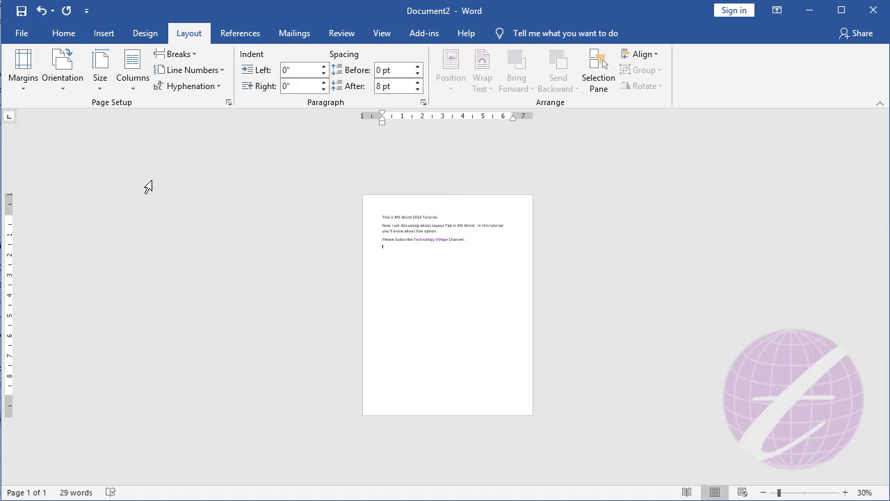
click(102, 85)
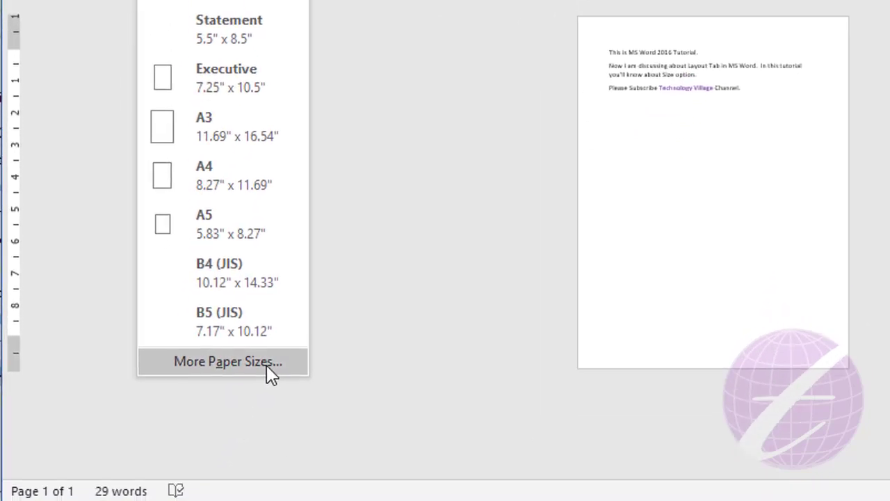
Give the page a custom size of 9" wide by 10" high in Page Setup
click(268, 358)
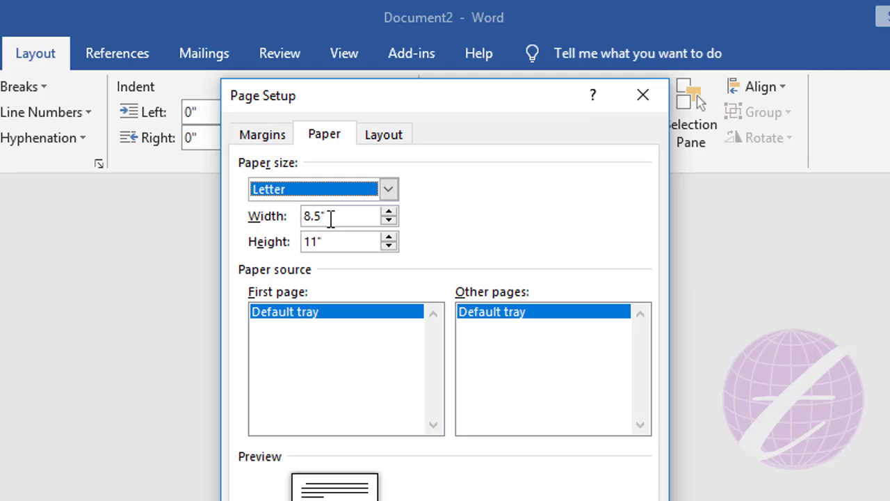
click(389, 212)
click(389, 212)
click(390, 212)
click(389, 212)
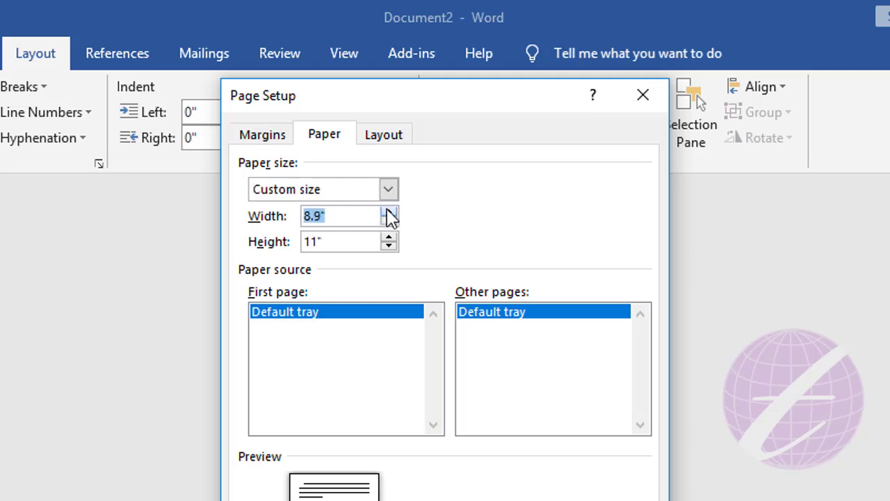
click(390, 212)
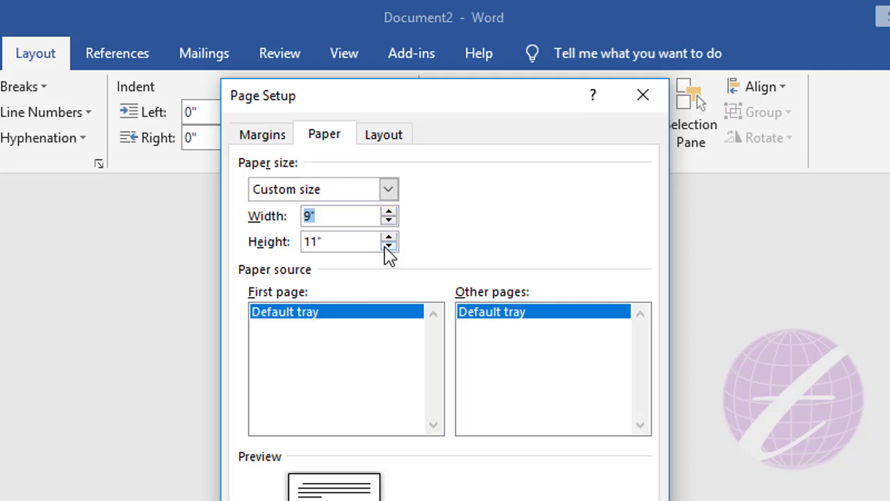
click(386, 246)
click(386, 245)
click(386, 246)
click(387, 245)
click(386, 245)
click(387, 246)
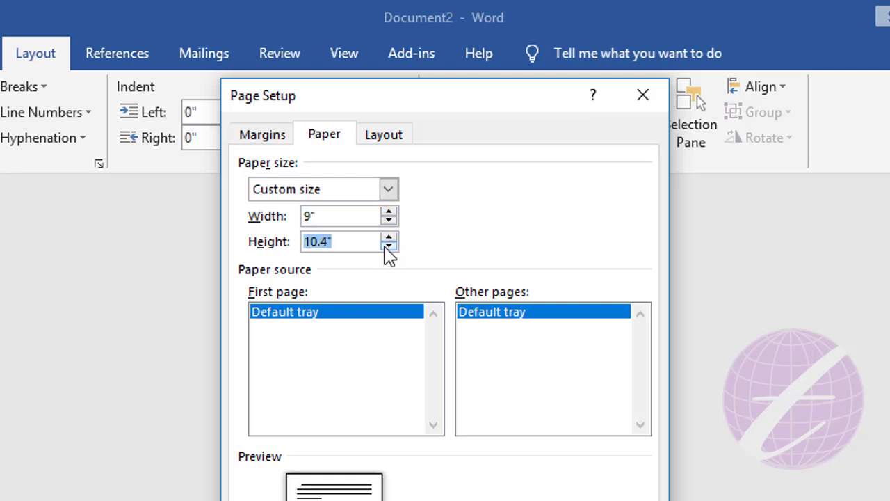
click(385, 247)
click(384, 246)
click(385, 246)
click(385, 246)
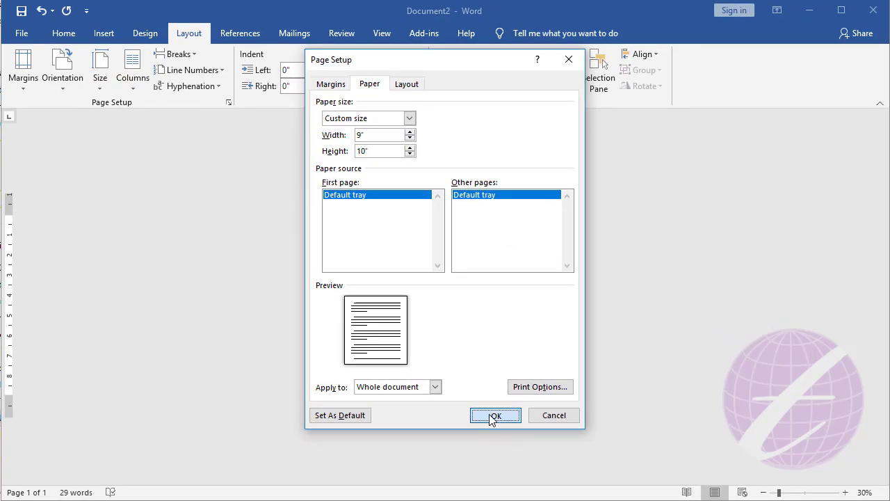
click(495, 415)
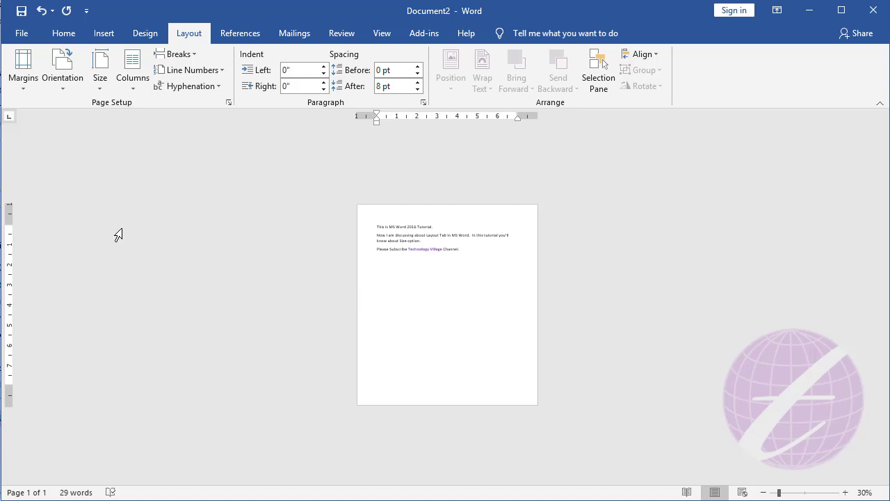
Replace the custom 9" x 10" size with A4, 8.27" x 11.69"
click(98, 83)
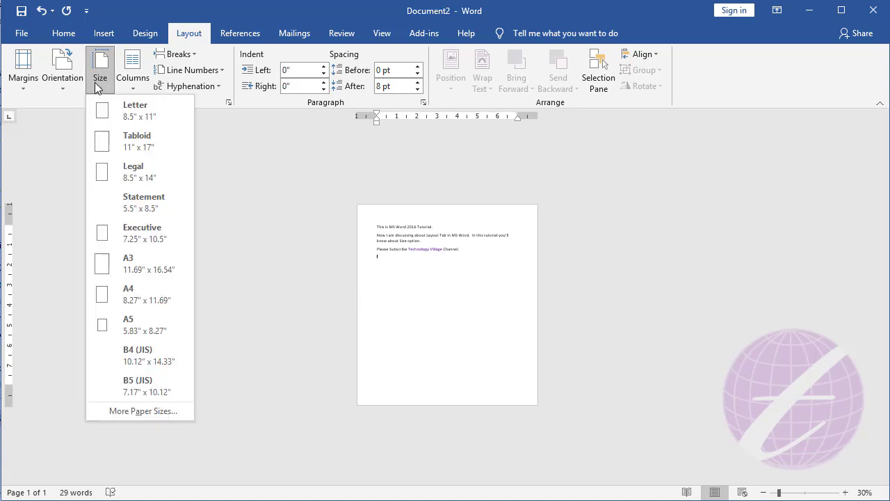
click(164, 297)
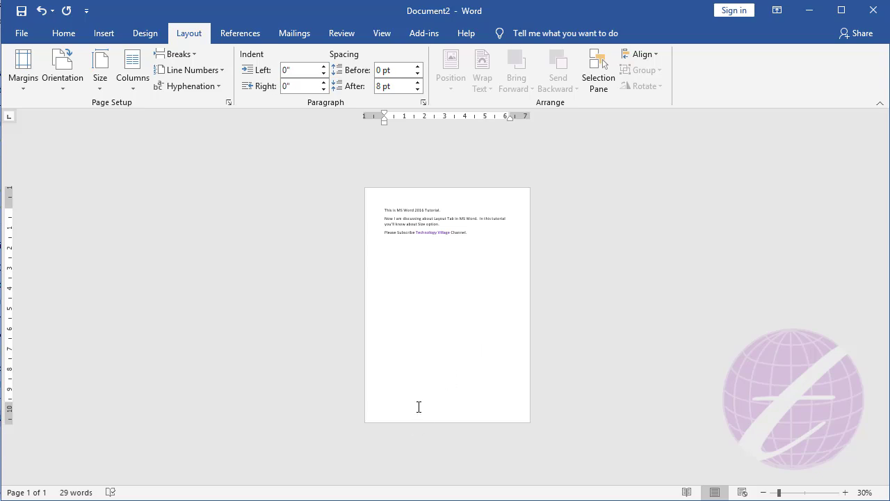
ctrl+scroll(443, 359, up, 10)
scroll(451, 360, up, 2)
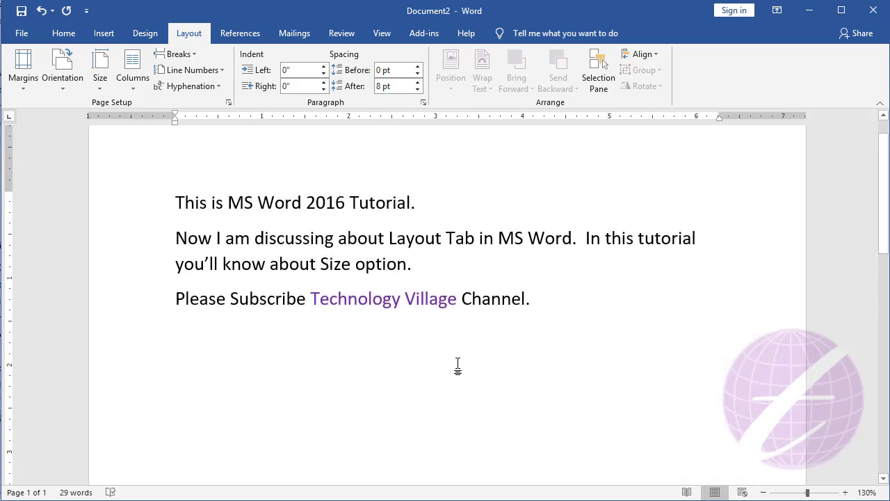